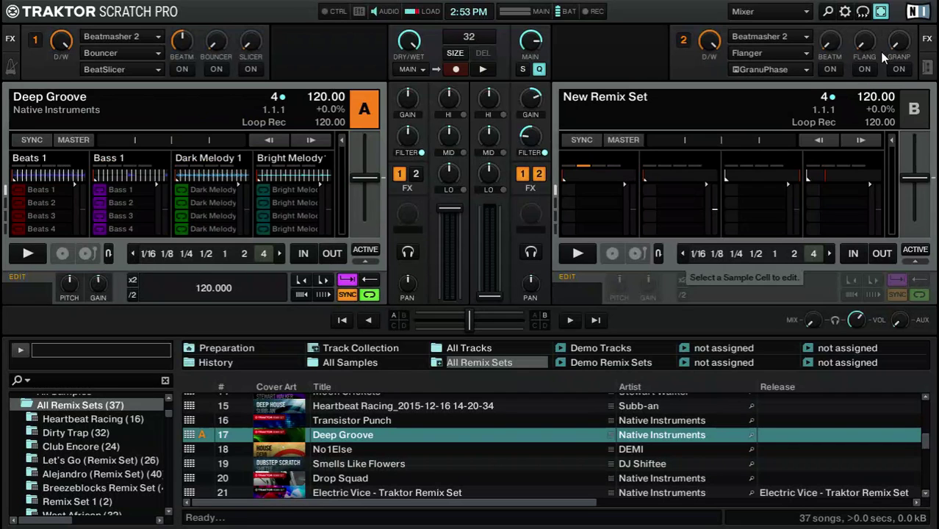
Assign FX units 1 and 2 to deck A and remove both units from deck B.
scroll(896, 44, down, 5)
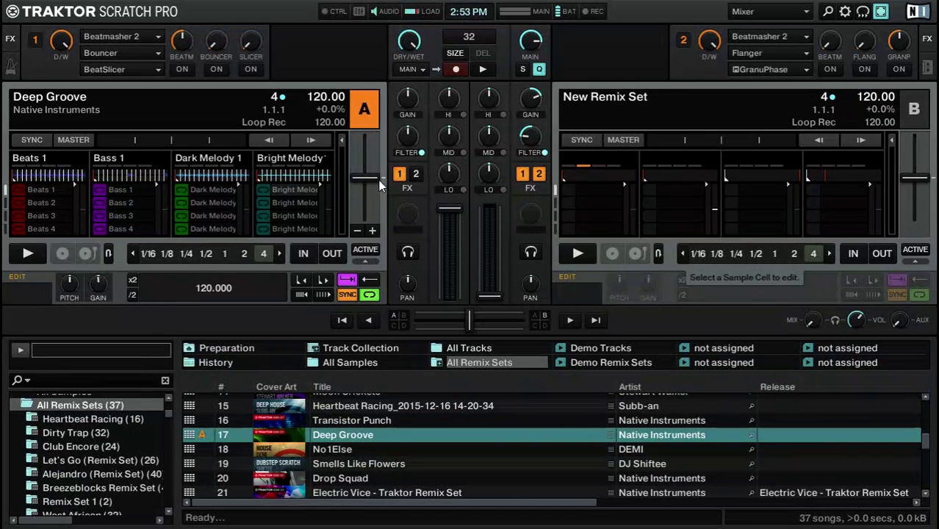
click(416, 174)
click(520, 173)
click(538, 173)
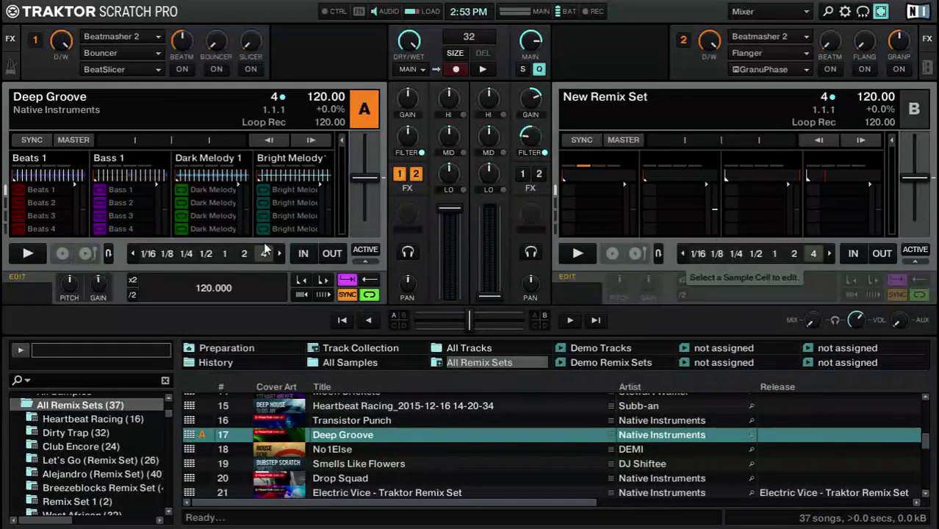
Play Beats 1 in deck A with the gain at about +7 dB, and layer Bass 1 followed by Bass 2.
click(18, 192)
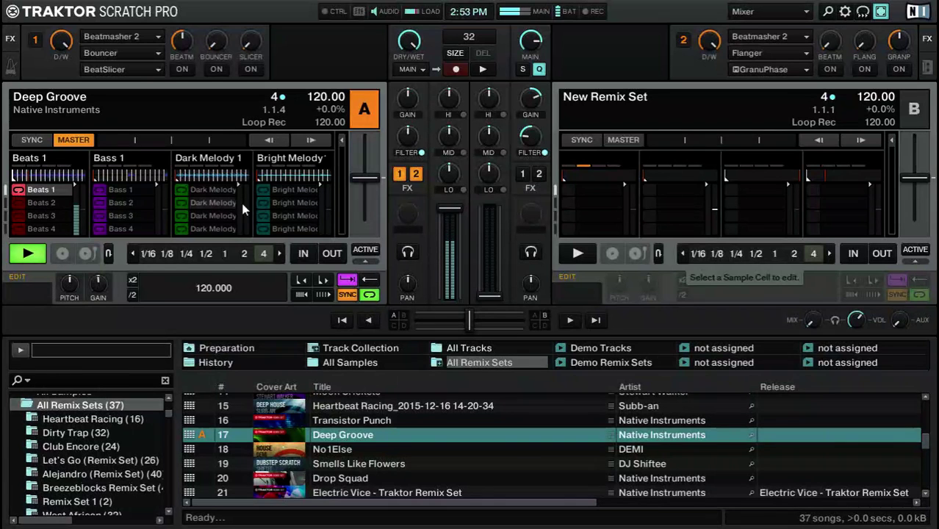
mouse_move(404, 99)
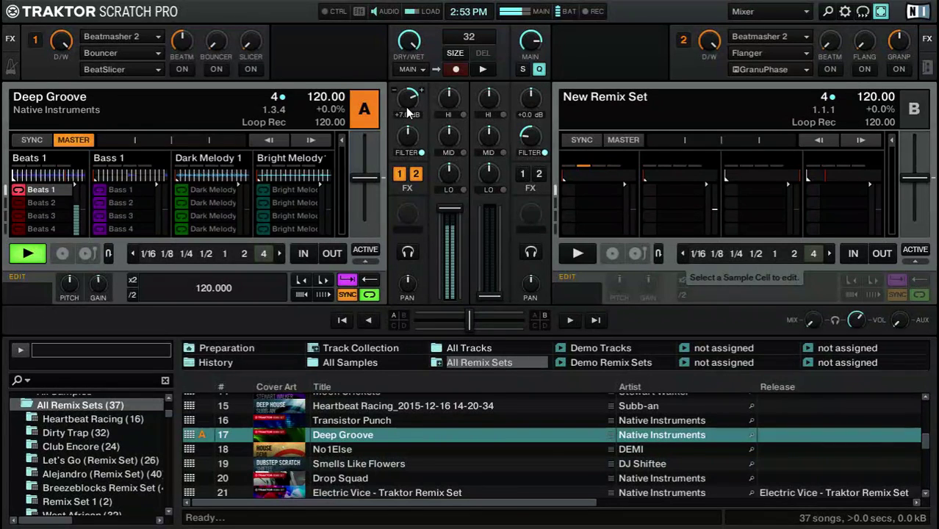
click(101, 191)
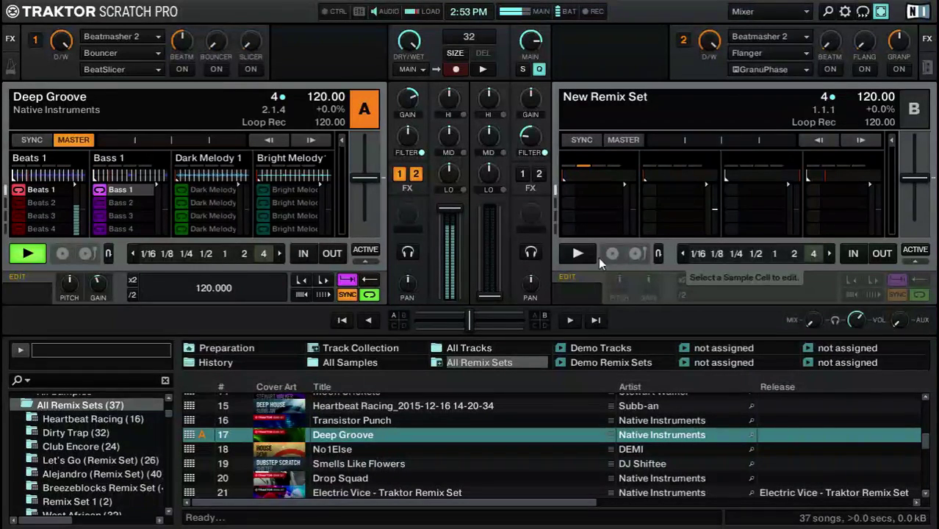
click(102, 203)
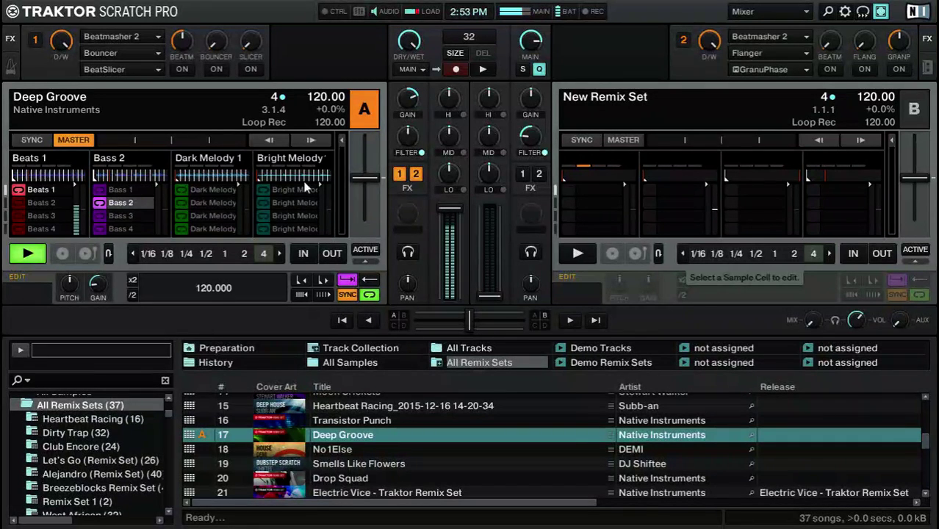
Set deck A's filter to +13% and launch the Dark Melody 1 loop.
mouse_move(196, 173)
scroll(408, 138, up, 3)
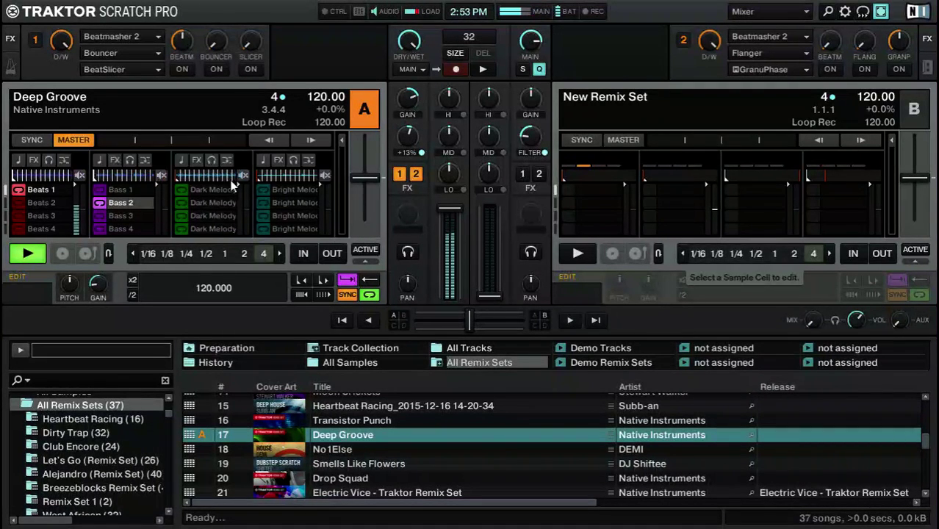
click(198, 192)
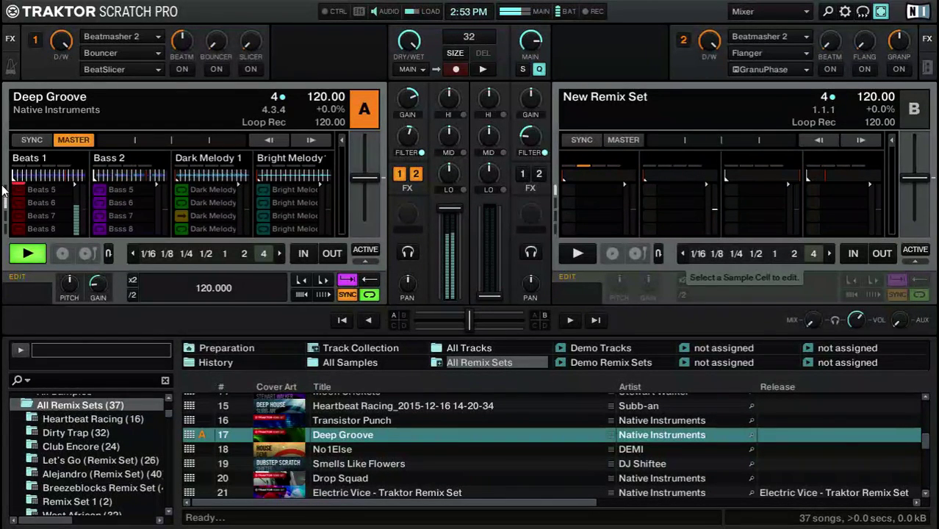
click(188, 189)
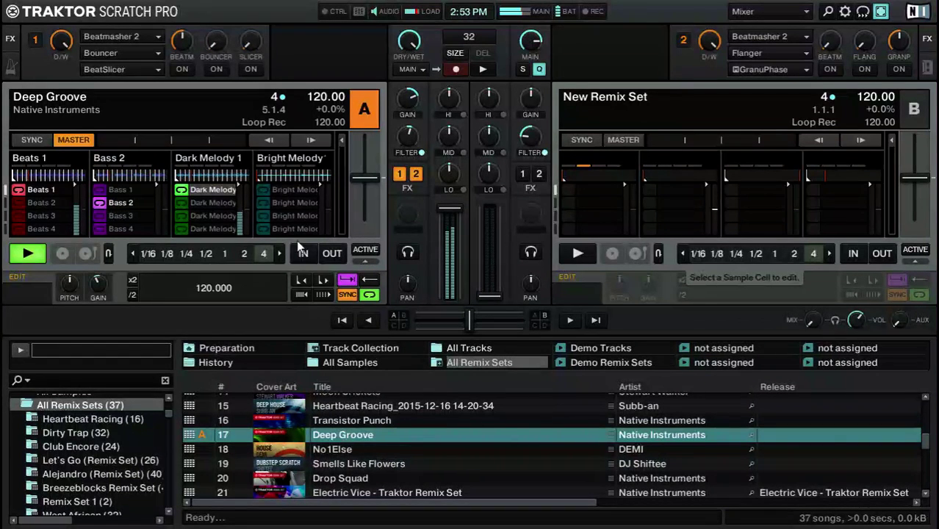
Reset deck B's filter to neutral and launch Bright Melody 2 in deck A.
double_click(532, 141)
click(266, 202)
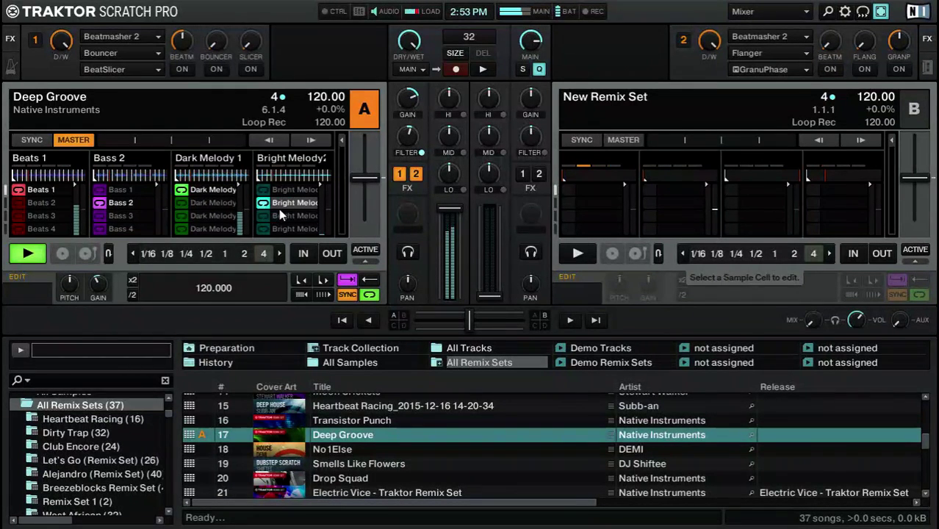
Switch the beats loop through Beats 2 and Beats 4 to Beats 3, and move the crossfader fully to deck A.
click(20, 201)
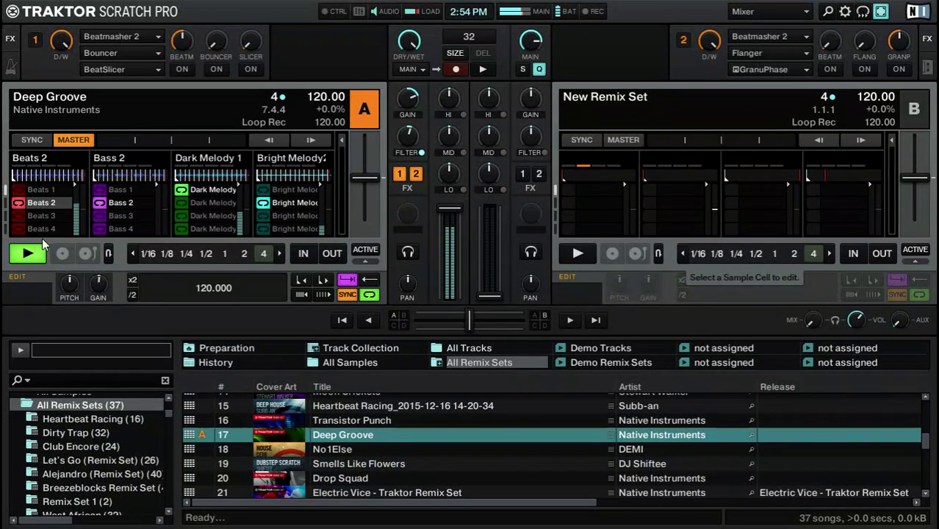
click(20, 231)
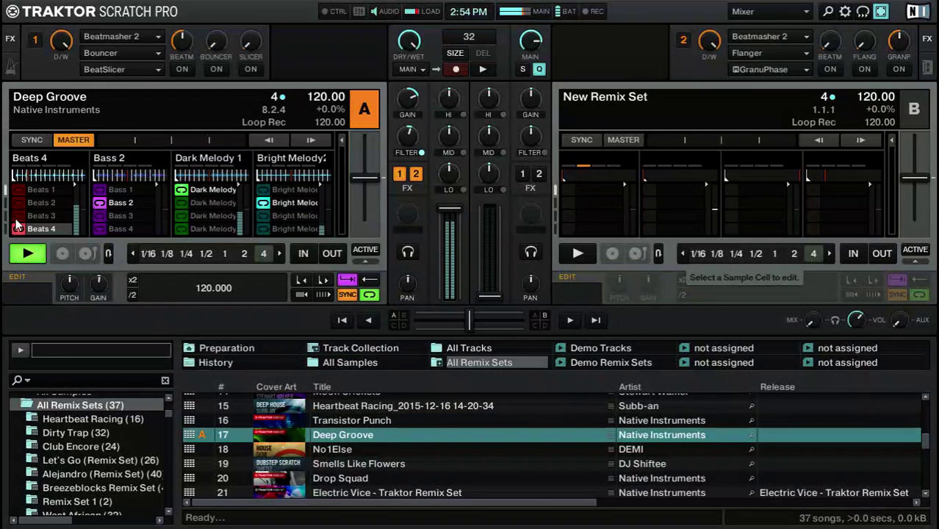
click(18, 219)
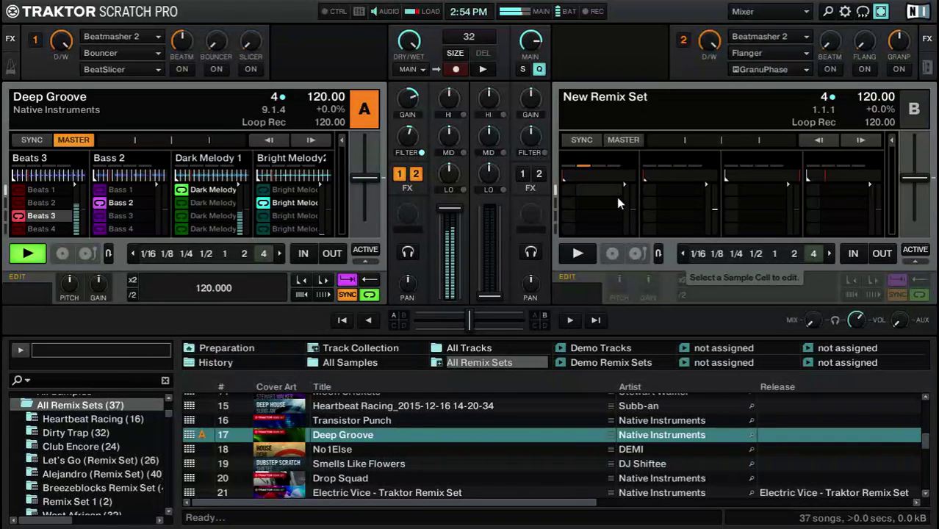
drag(469, 319, 419, 320)
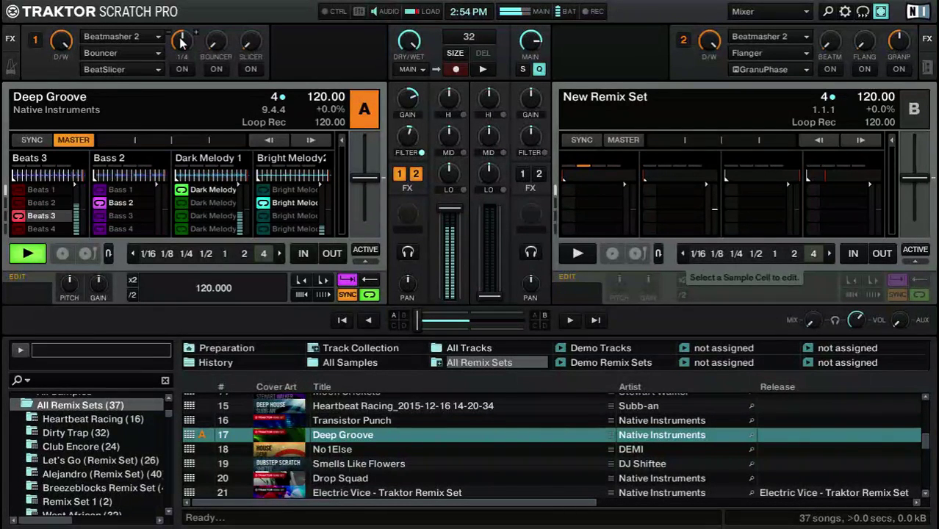
Change the playing loops in deck A to Dark Melody 2 and Bass 3.
mouse_move(114, 168)
click(185, 204)
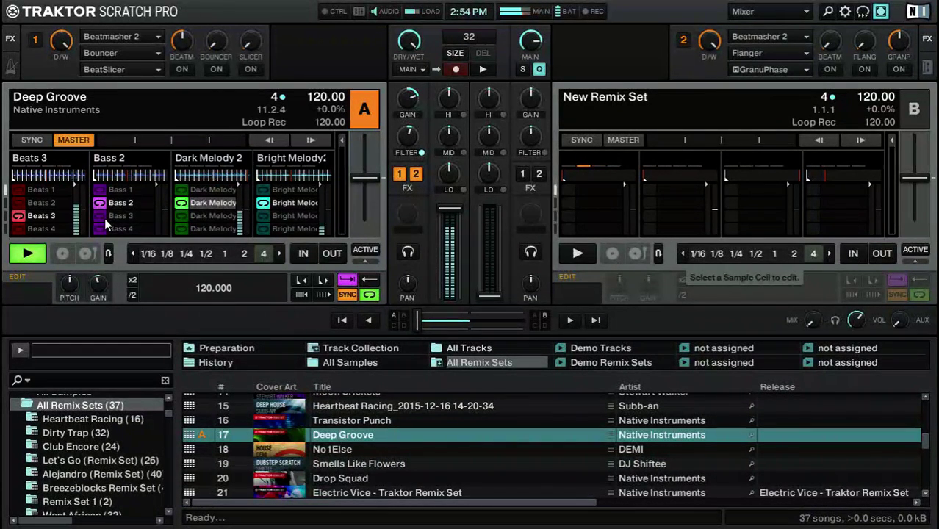
click(104, 219)
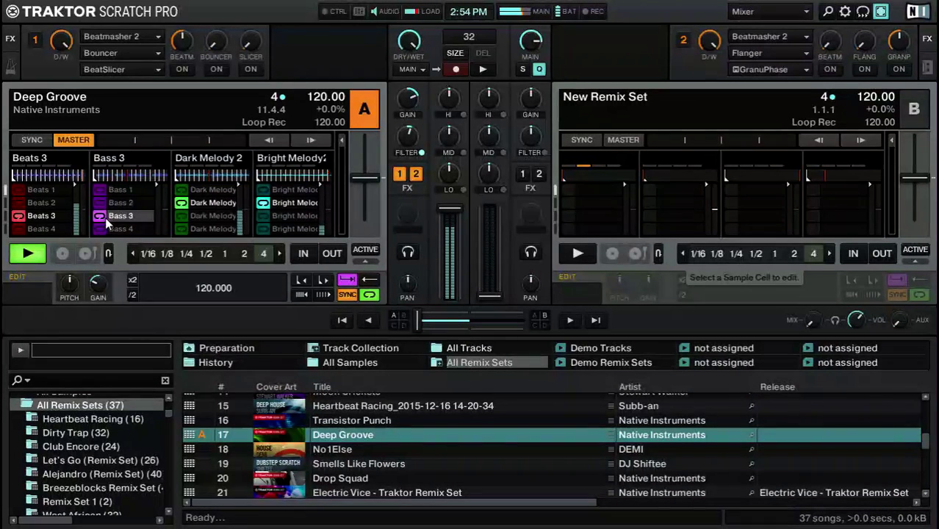
Alternate the bright melody slot between Bright Melody 4 and Bright Melody 3, ending on Bright Melody 3.
click(263, 230)
click(266, 216)
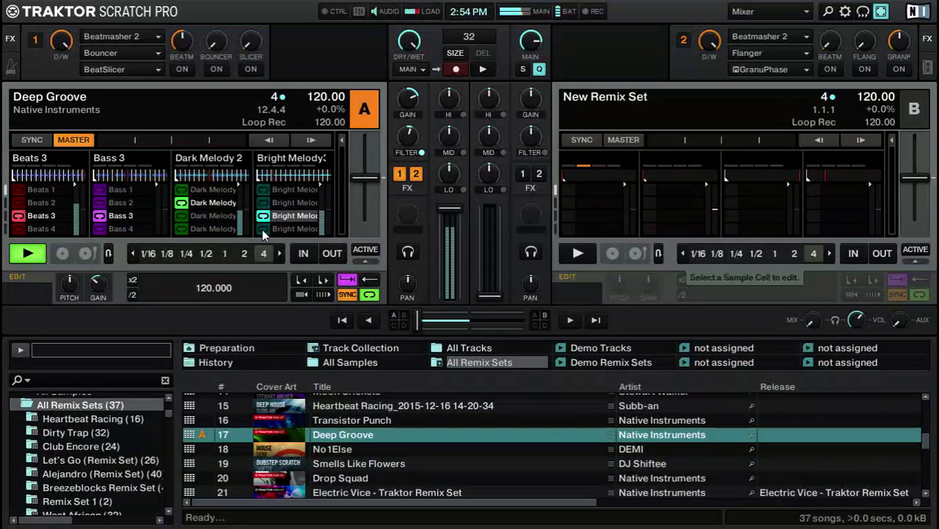
click(263, 230)
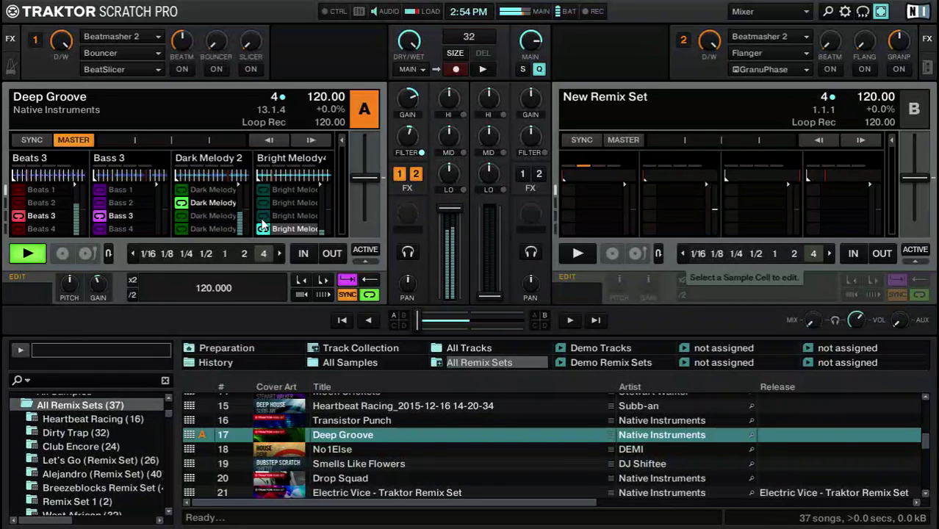
click(266, 216)
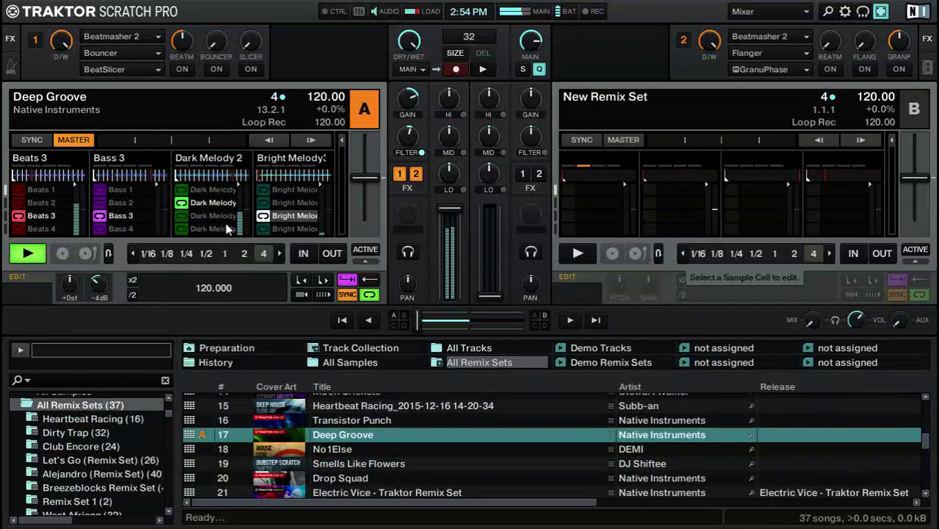
Switch the beats slot to Beats 4 and back, retriggering Beats 3 several times.
click(22, 230)
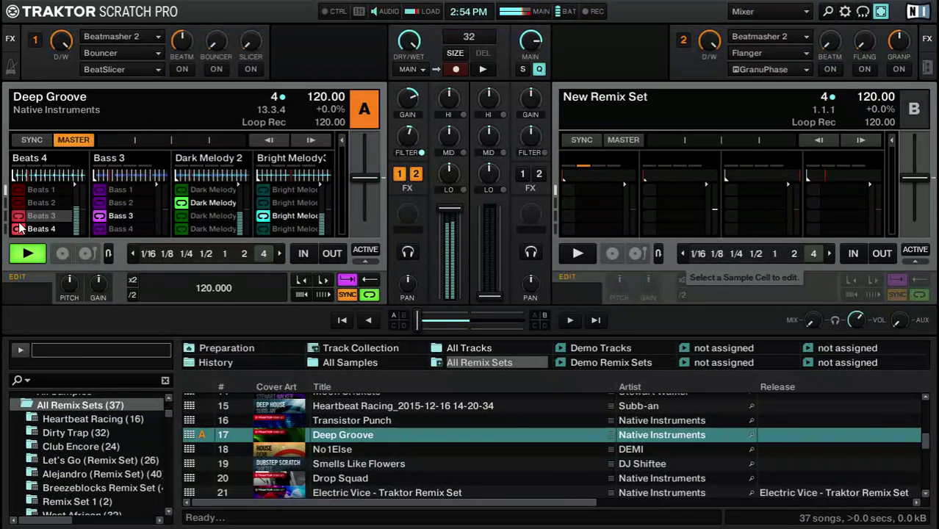
click(19, 217)
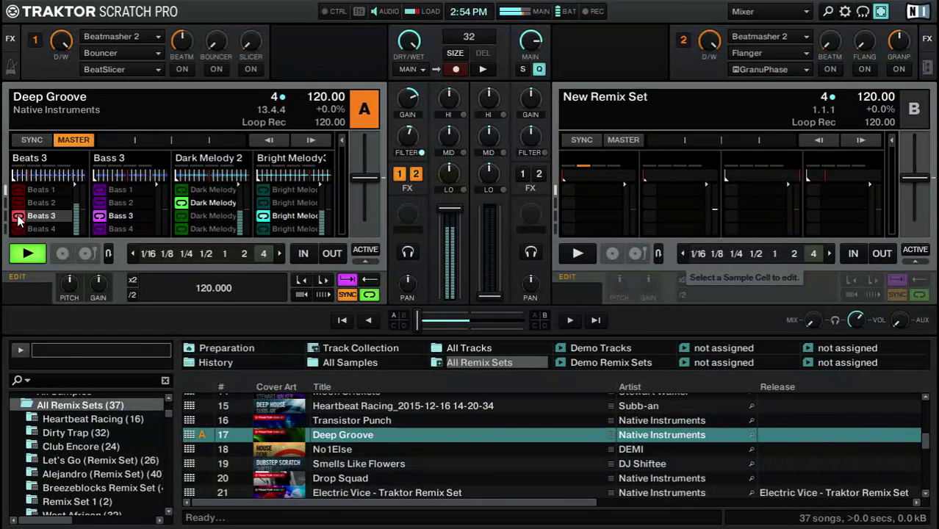
click(20, 215)
click(20, 214)
Show the second page of deck A's samples and launch Beats 5 and Bass 6.
scroll(15, 202, down, 4)
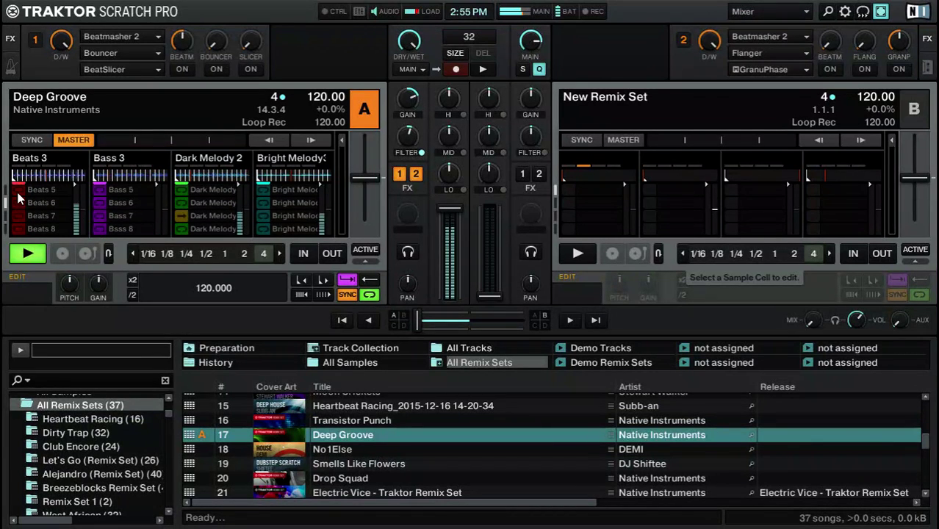
click(18, 192)
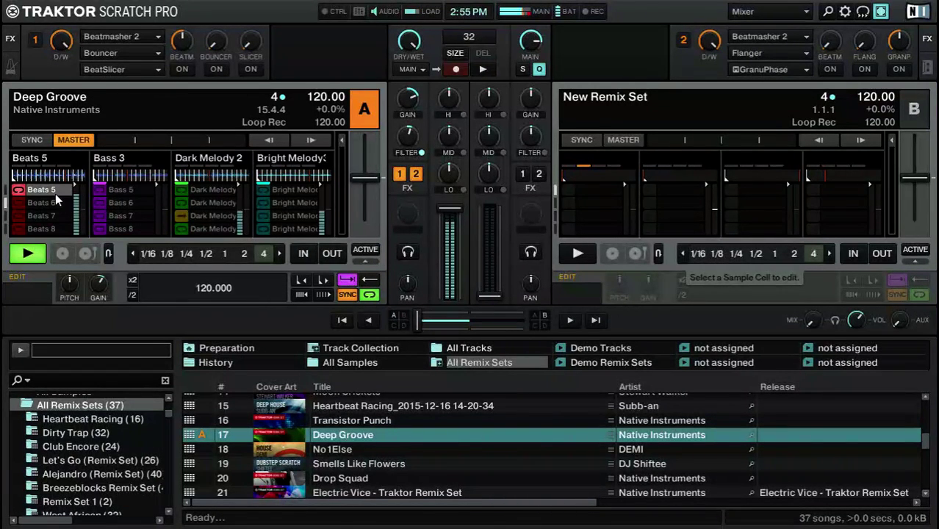
click(103, 203)
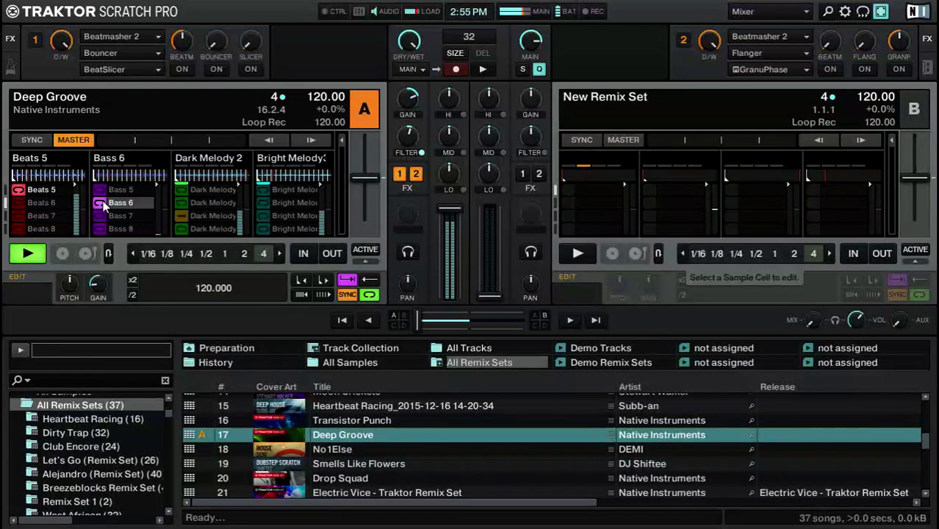
Switch the dark melody through Dark Melody 6 to Dark Melody 8, and launch the sixth bright melody loop.
click(185, 203)
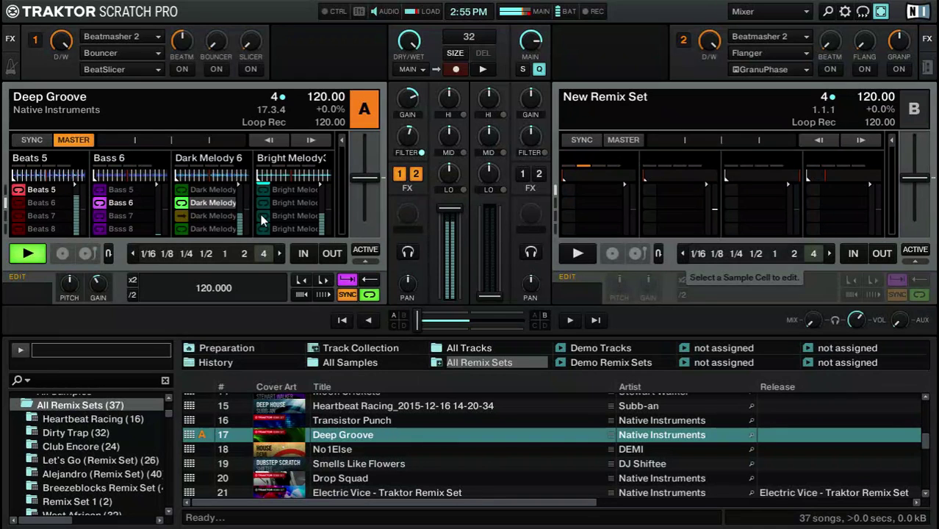
click(181, 228)
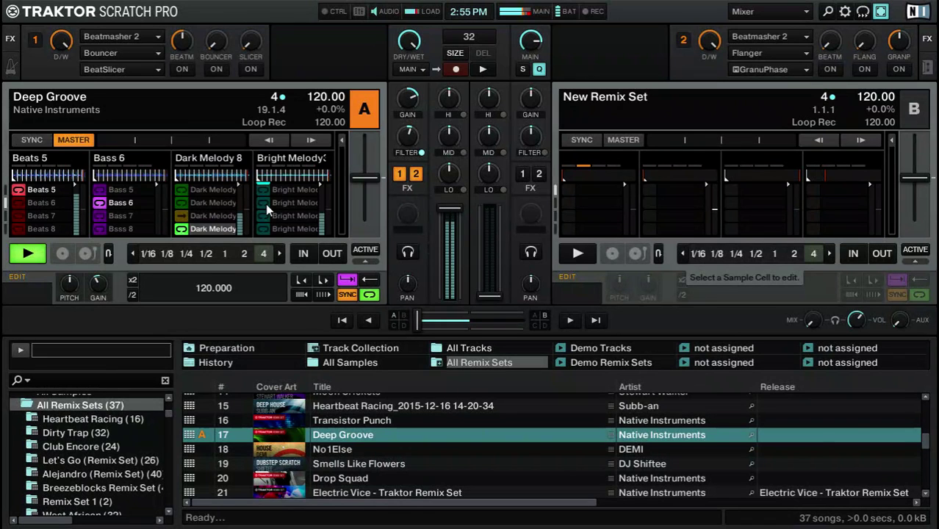
click(265, 204)
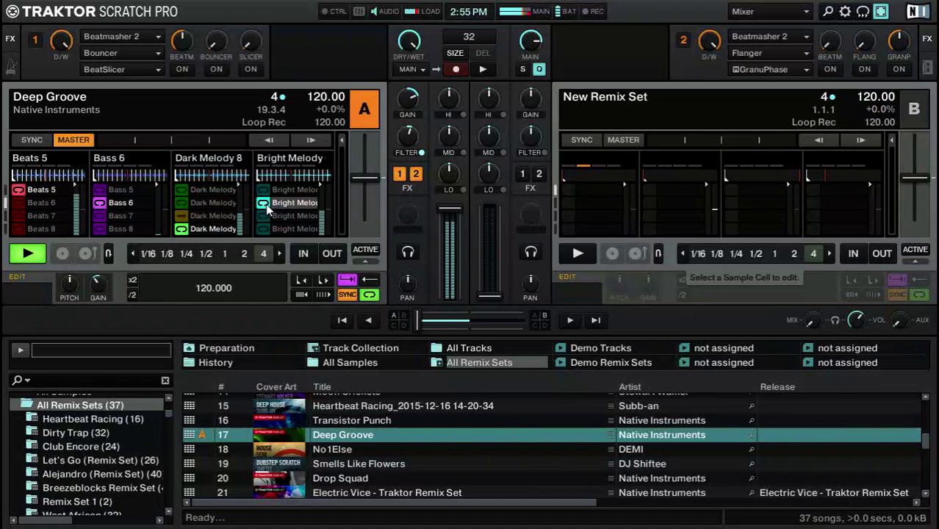
Reset deck A's filter to neutral and enable FX on the bright melody slot.
drag(410, 134, 410, 138)
double_click(410, 138)
mouse_move(63, 152)
mouse_move(116, 163)
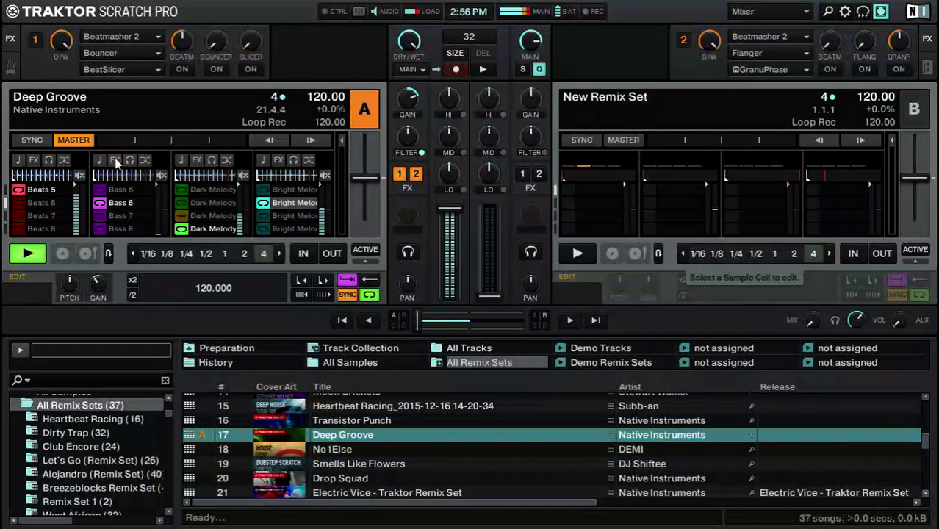
click(278, 159)
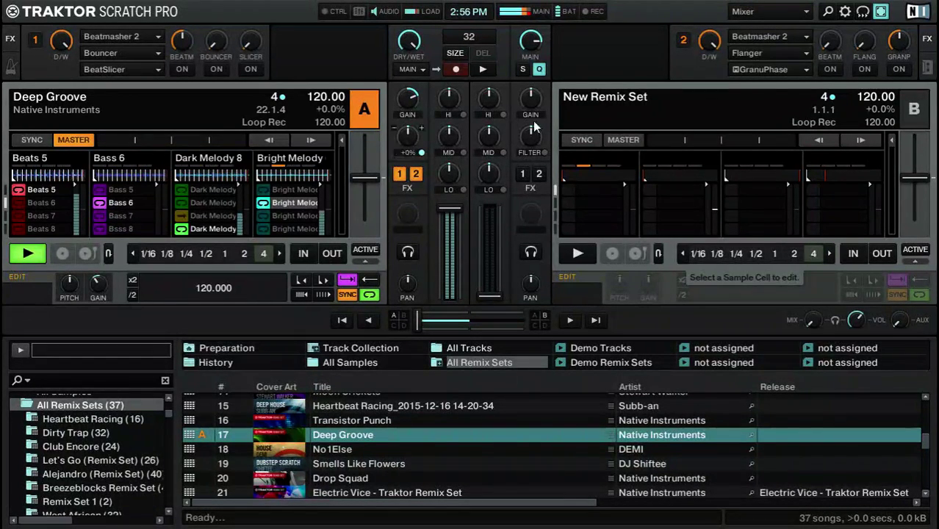
Switch on the Flanger in FX unit 2, sweep its amount, and switch it off.
click(869, 69)
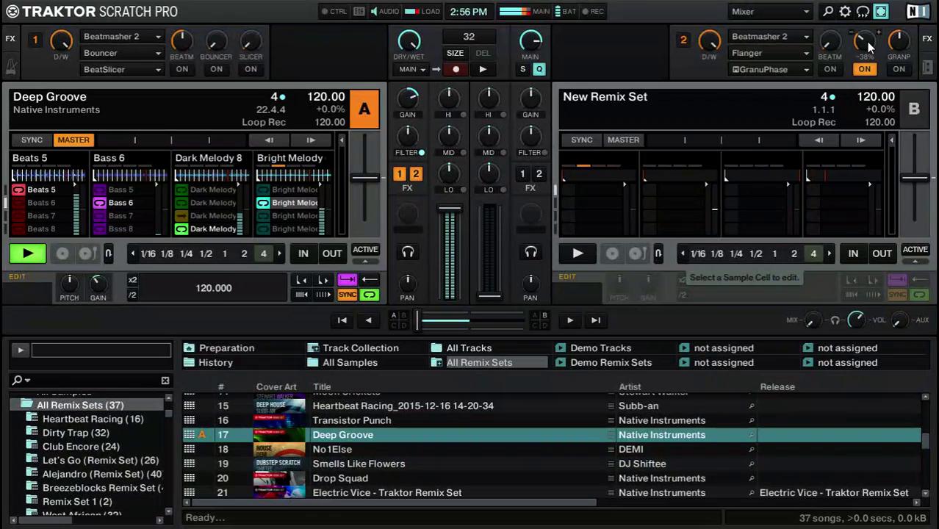
scroll(865, 42, down, 4)
click(862, 69)
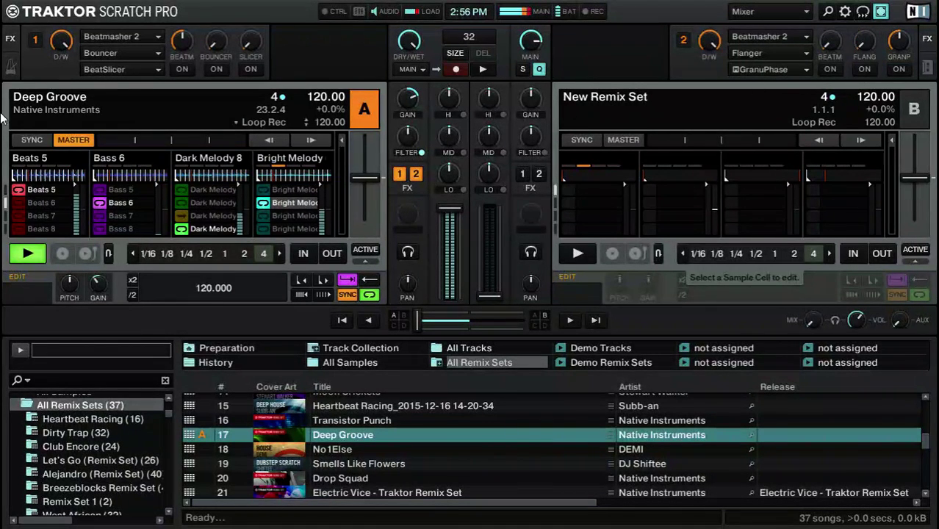
Move the FX routing from the bright melody slot to the beats slot and switch on Beatmasher 2 in FX unit 1.
mouse_move(89, 173)
click(277, 160)
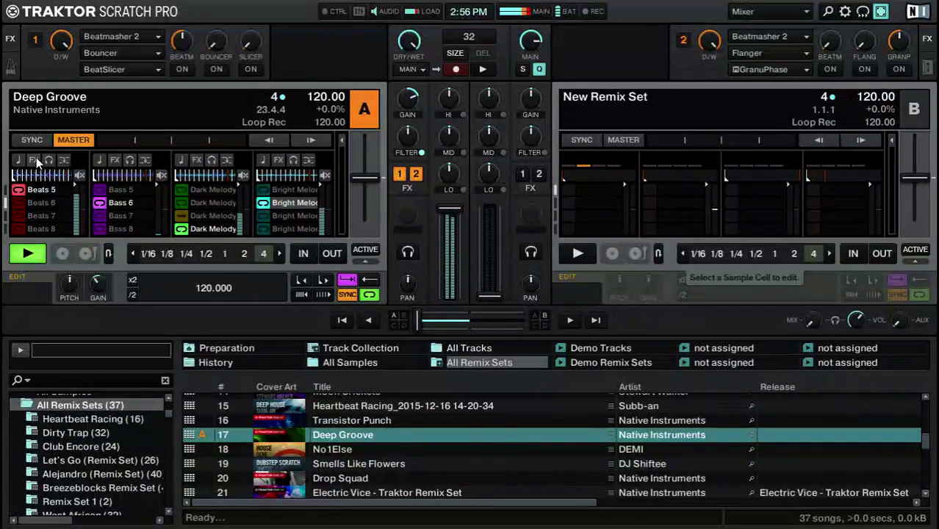
click(188, 68)
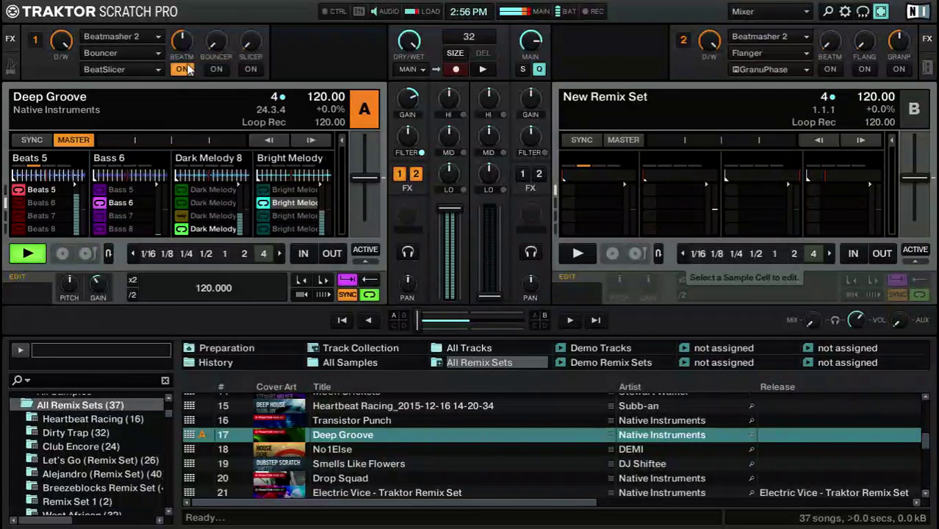
Sweep the Beatmasher 2 amount in FX unit 1 up and down over the beats, ending at about +88%.
mouse_move(188, 43)
scroll(186, 42, down, 2)
scroll(186, 41, up, 3)
scroll(185, 41, up, 3)
scroll(186, 41, down, 2)
scroll(186, 41, down, 1)
scroll(184, 41, up, 4)
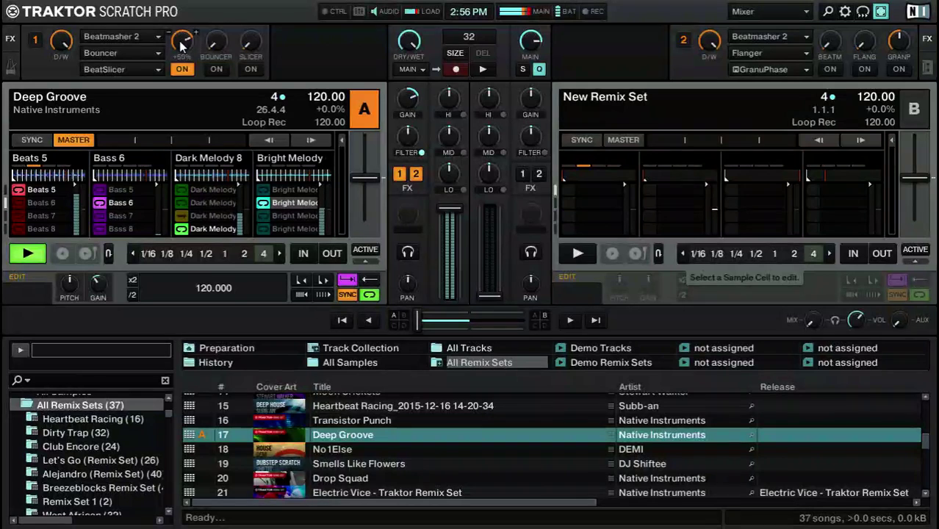
scroll(183, 44, down, 2)
scroll(183, 44, down, 1)
scroll(183, 44, down, 2)
scroll(181, 44, up, 3)
scroll(182, 44, up, 2)
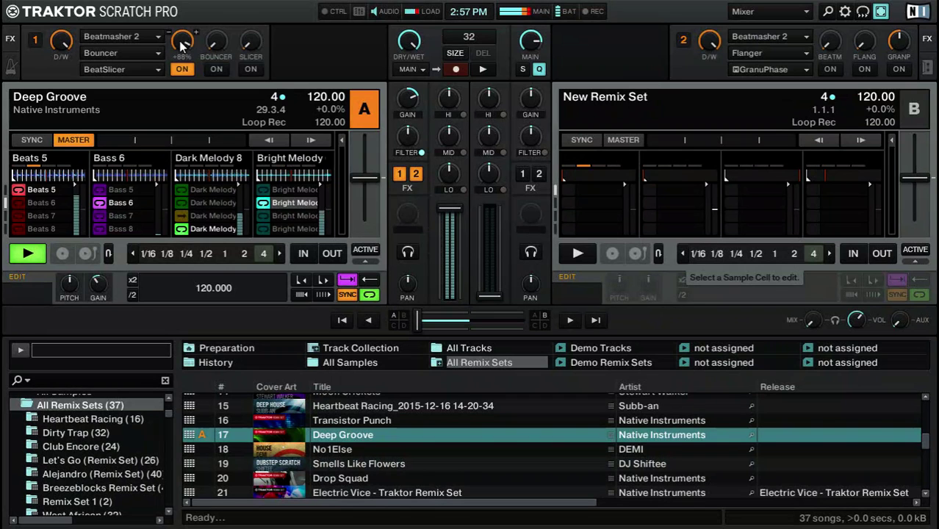
Sweep the Beatmasher 2 amount in FX unit 1 down to -100% and back up over the beats, and switch the effect off.
scroll(182, 44, down, 6)
scroll(182, 44, up, 4)
scroll(181, 44, up, 1)
scroll(181, 44, down, 5)
scroll(182, 44, up, 3)
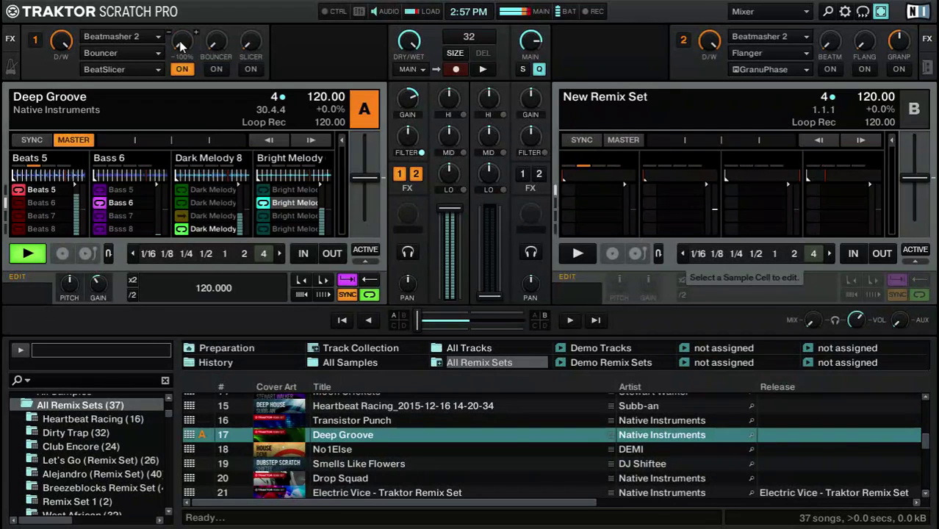
scroll(179, 40, down, 3)
scroll(179, 41, up, 1)
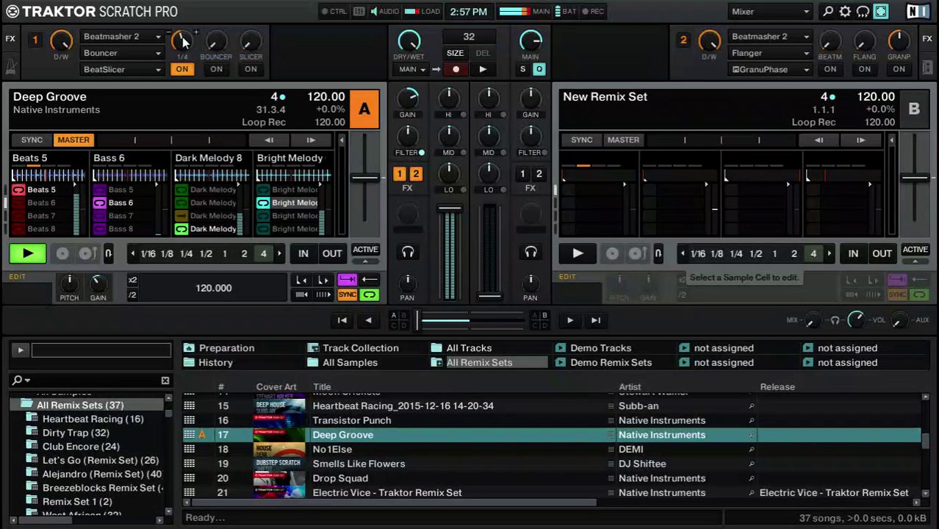
scroll(182, 41, down, 1)
scroll(184, 42, up, 1)
scroll(186, 42, up, 1)
click(182, 73)
Disable FX on the beats slot and load Delay T3 in place of BeatSlicer in FX unit 1.
mouse_move(34, 164)
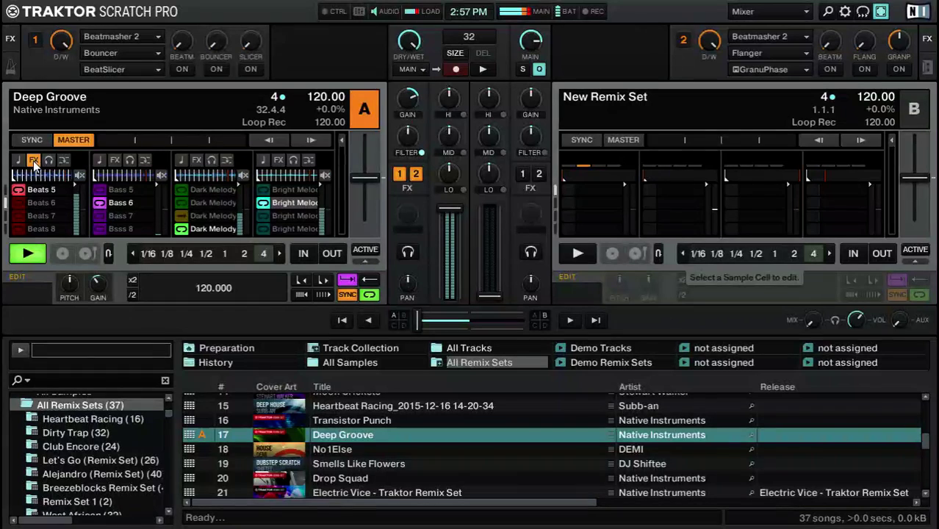
click(139, 67)
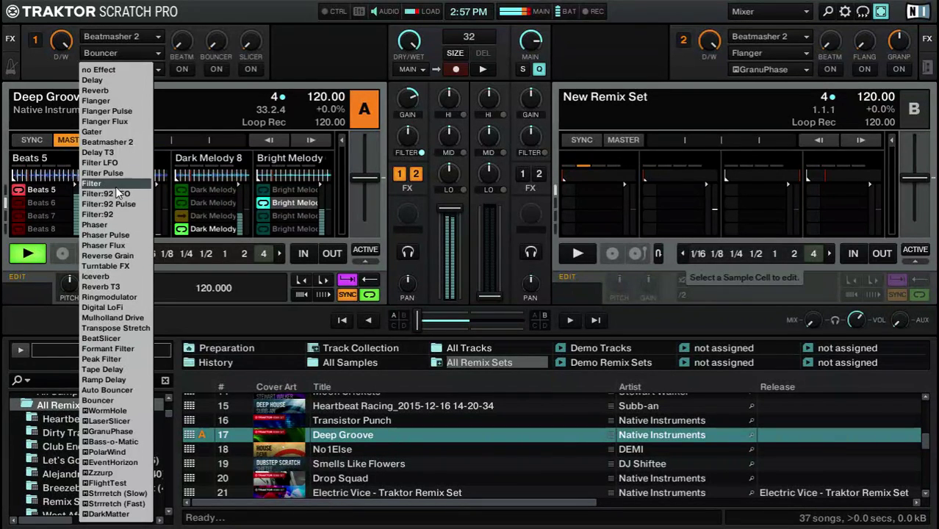
click(116, 152)
mouse_move(132, 161)
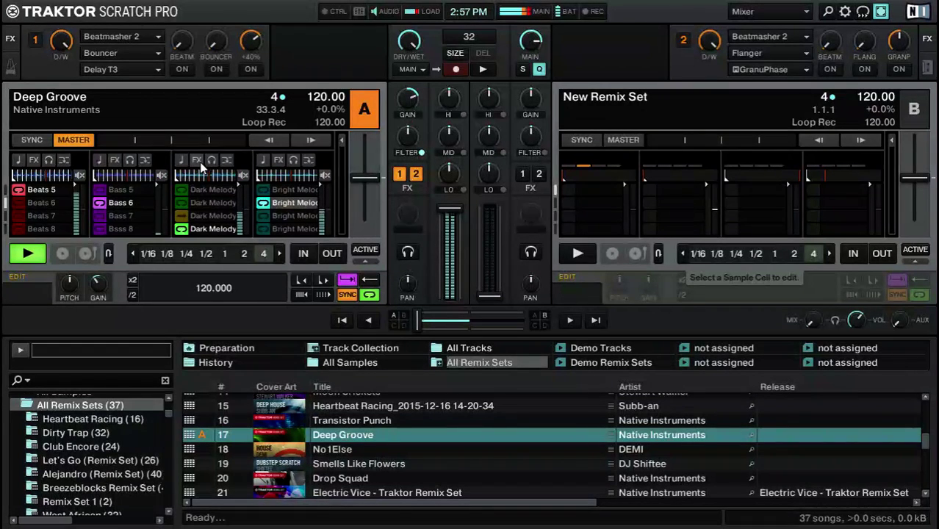
Apply Delay T3 to the dark melody slot, sweep its amount, and switch it off.
click(251, 69)
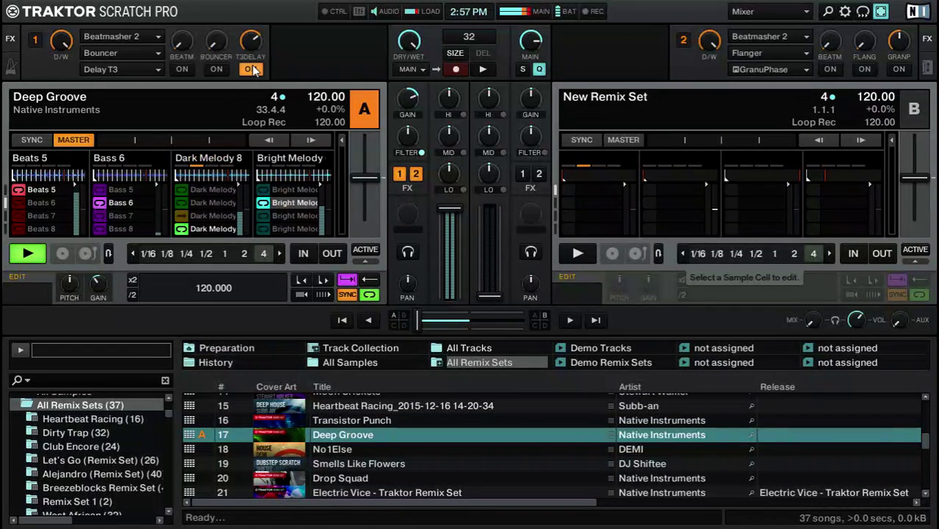
mouse_move(255, 53)
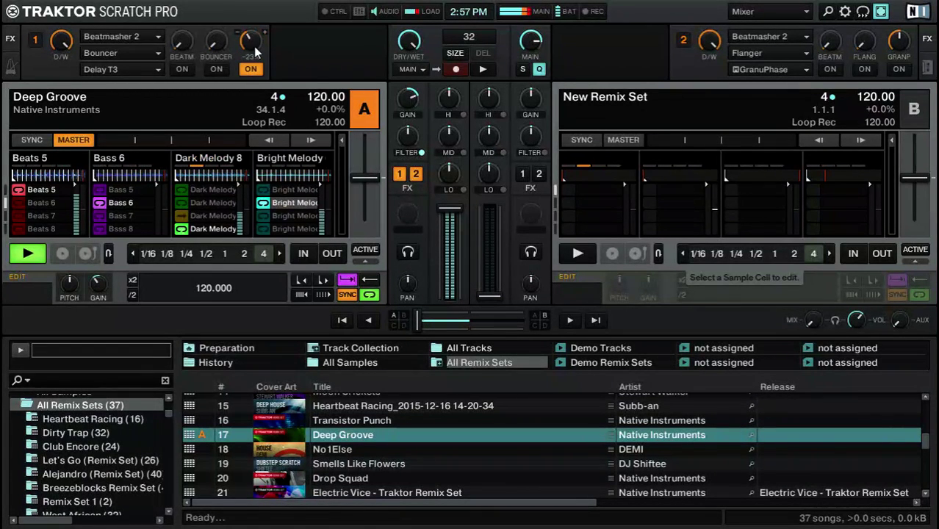
scroll(254, 52, down, 2)
drag(255, 51, 247, 40)
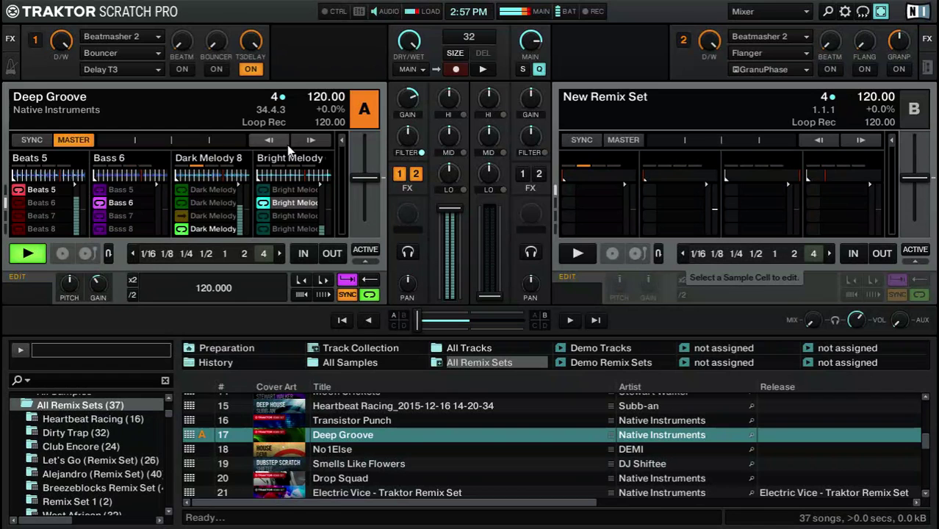
click(251, 70)
Launch the Bsss 8 sample in the bass slot and mute the dark melody and bright melody slots.
click(98, 229)
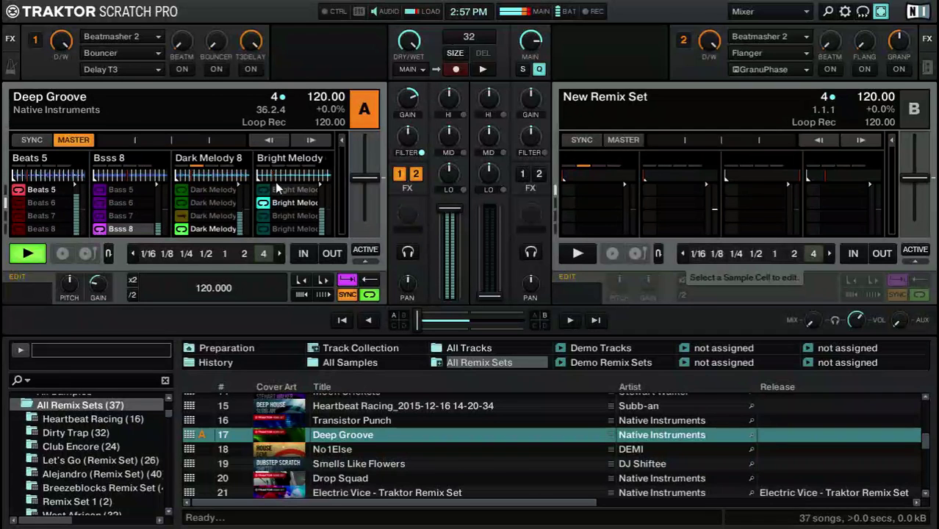
mouse_move(243, 178)
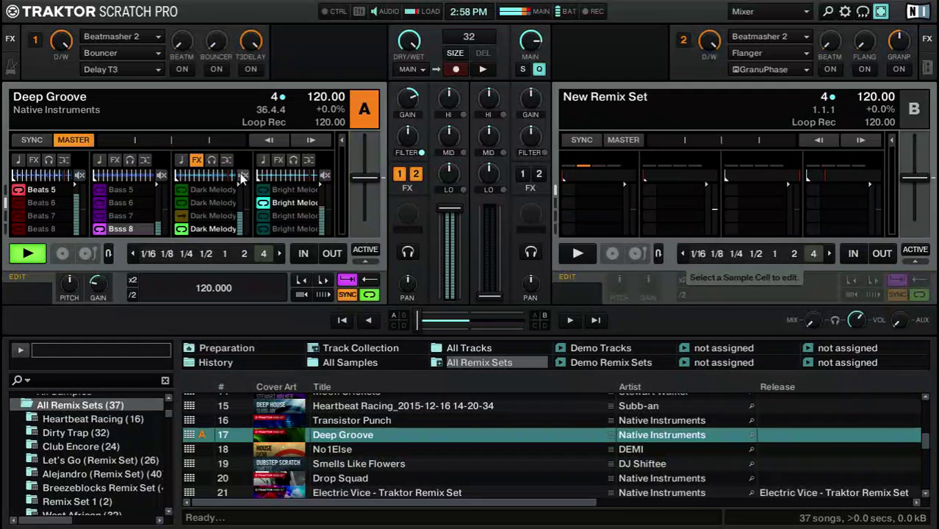
click(244, 175)
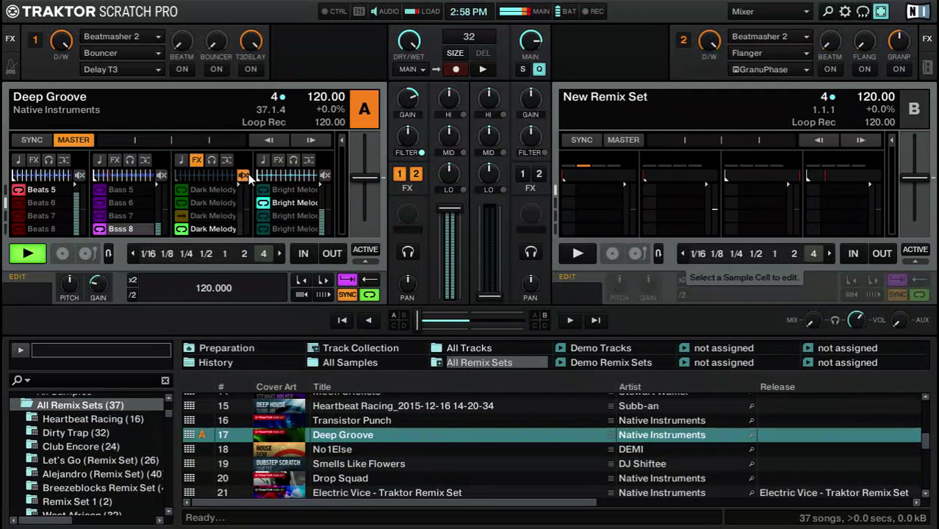
click(326, 176)
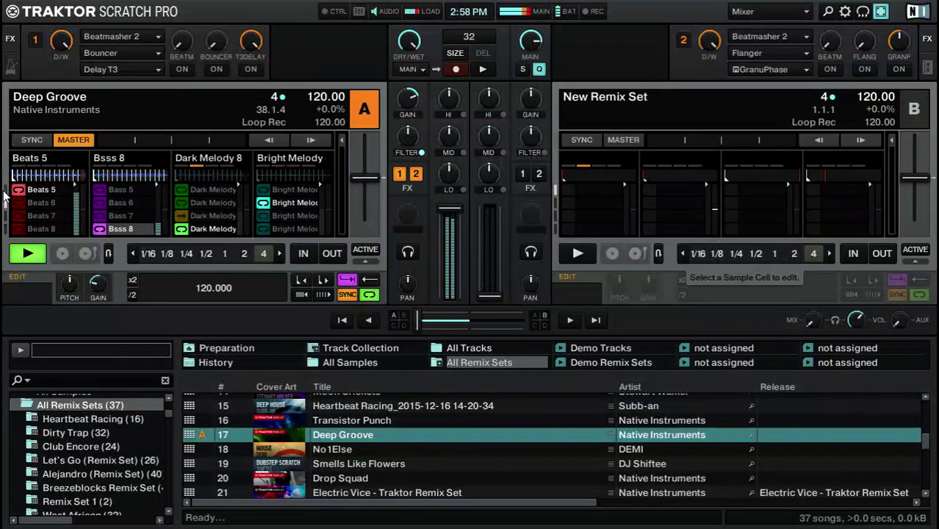
Return to the first page of samples in deck A and switch the beats slot to Beats 2, followed by Beats 1.
scroll(164, 212, up, 4)
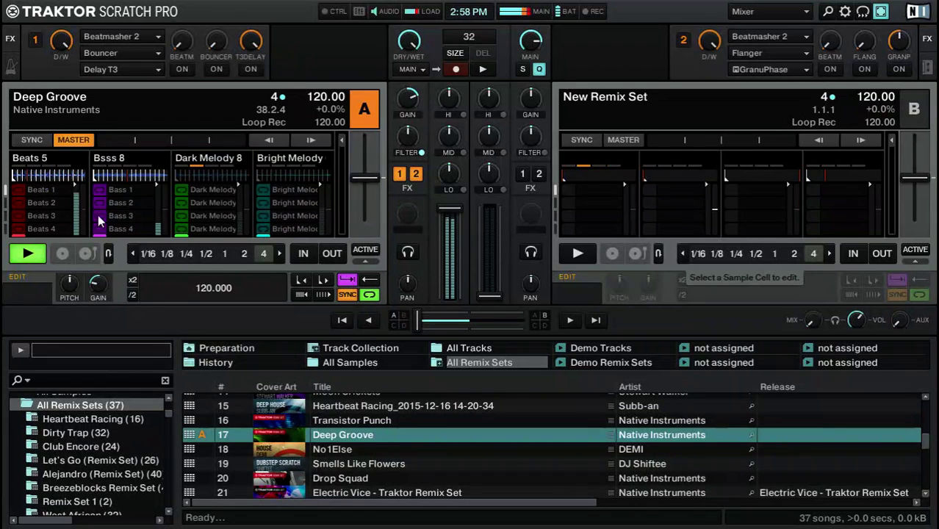
click(18, 204)
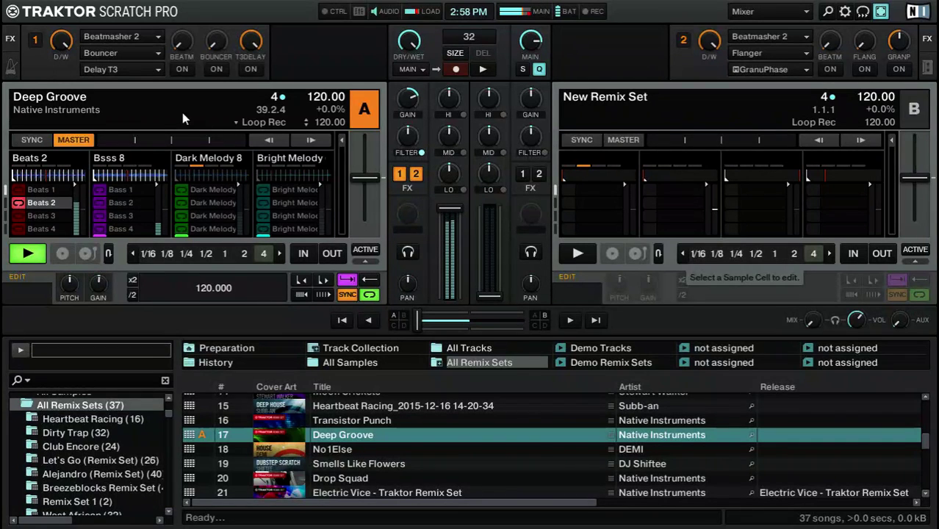
click(22, 191)
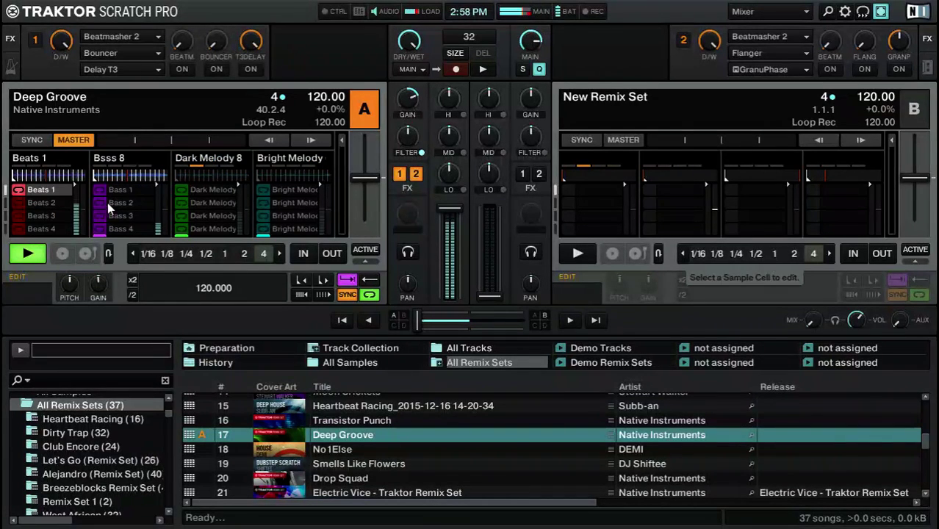
Enable FX on the bass slot, fade deck A out with its filter and channel volume, and stop playback.
mouse_move(128, 168)
scroll(862, 50, up, 3)
click(864, 69)
click(113, 68)
click(280, 108)
drag(417, 144, 417, 180)
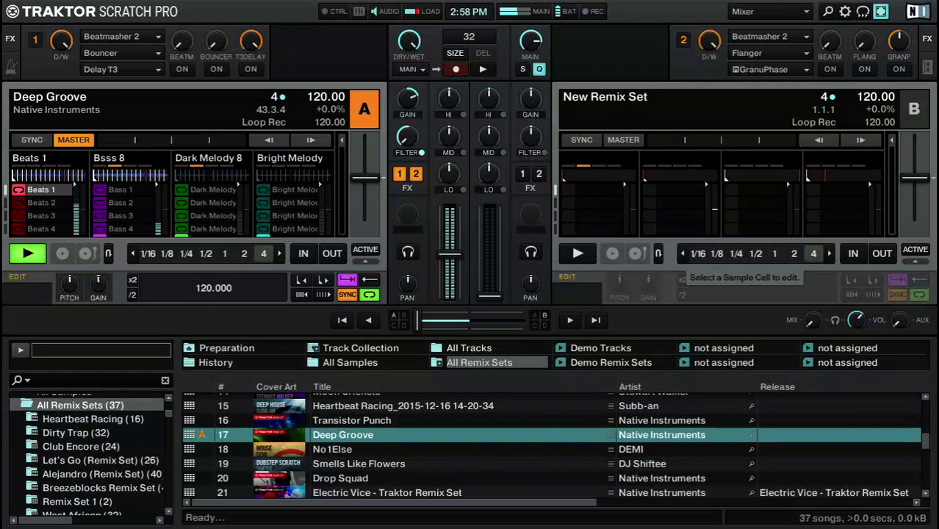
click(28, 254)
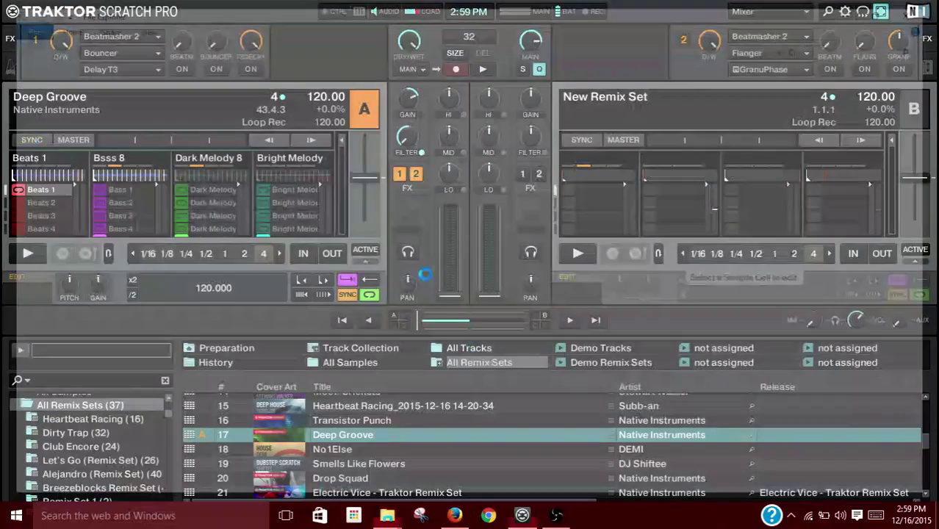
click(387, 515)
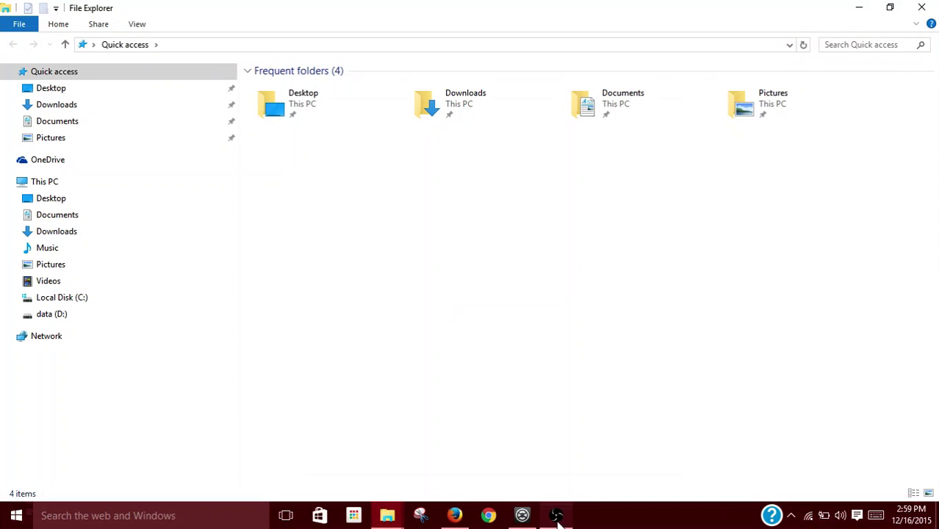